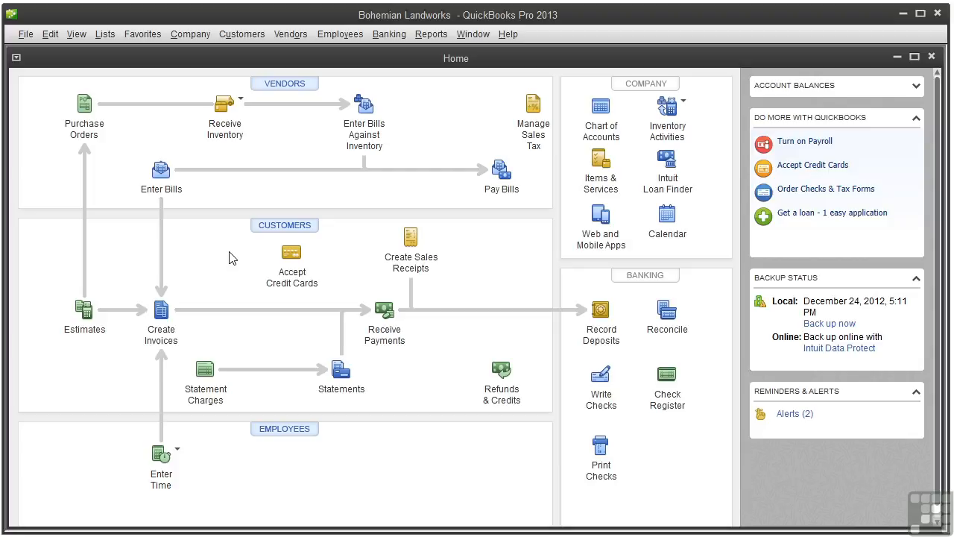
Start a new bill with Belgian Equipment and Supplies as the vendor
{"action": "left_click", "coordinate": [158, 172]}
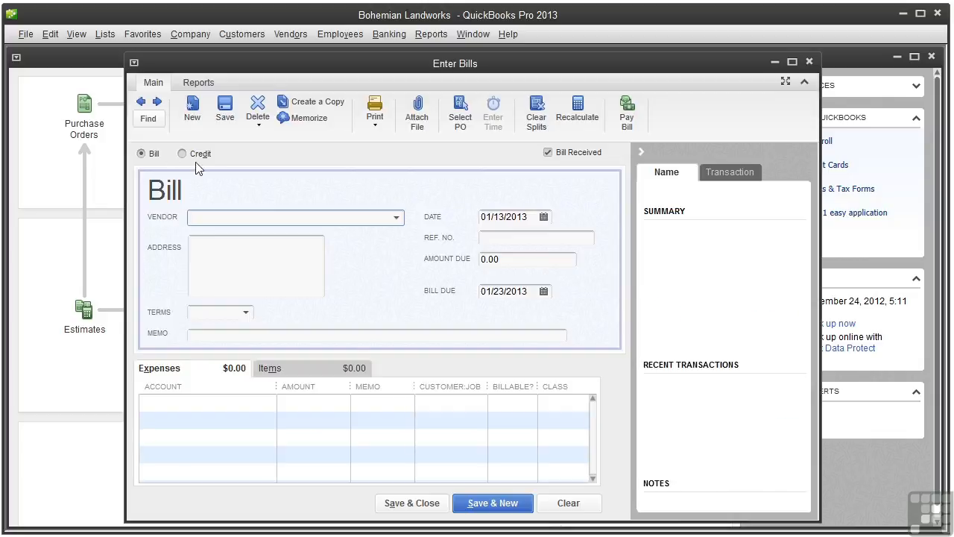
{"action": "left_click", "coordinate": [396, 218]}
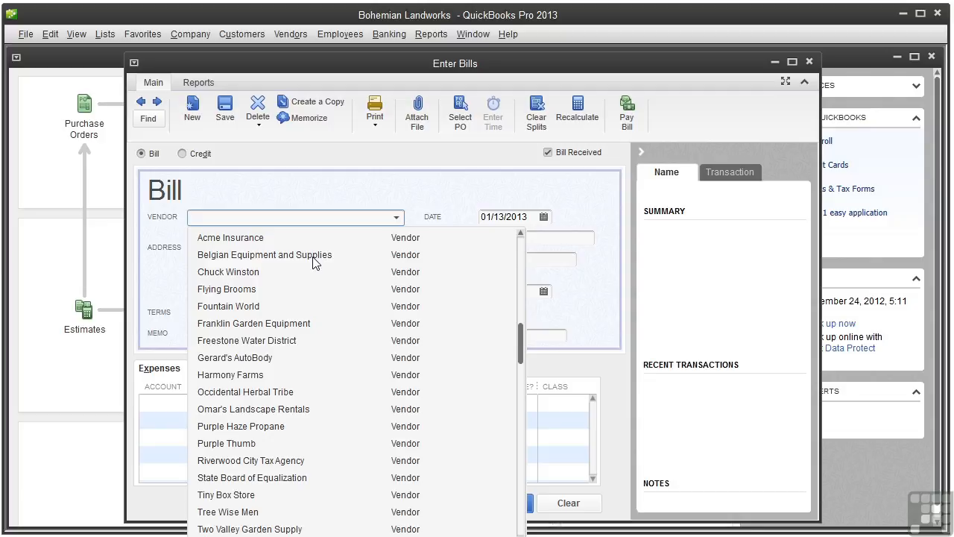
{"action": "left_click", "coordinate": [313, 256]}
{"action": "left_click", "coordinate": [542, 217]}
{"action": "left_click", "coordinate": [544, 217]}
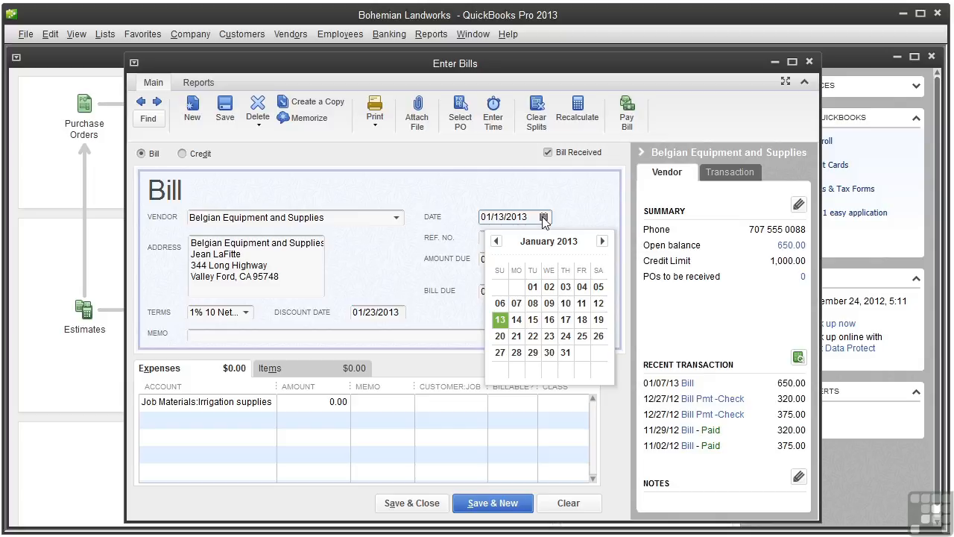
Date the bill 01/06/2013 and enter reference number 10005
{"action": "left_click", "coordinate": [503, 305]}
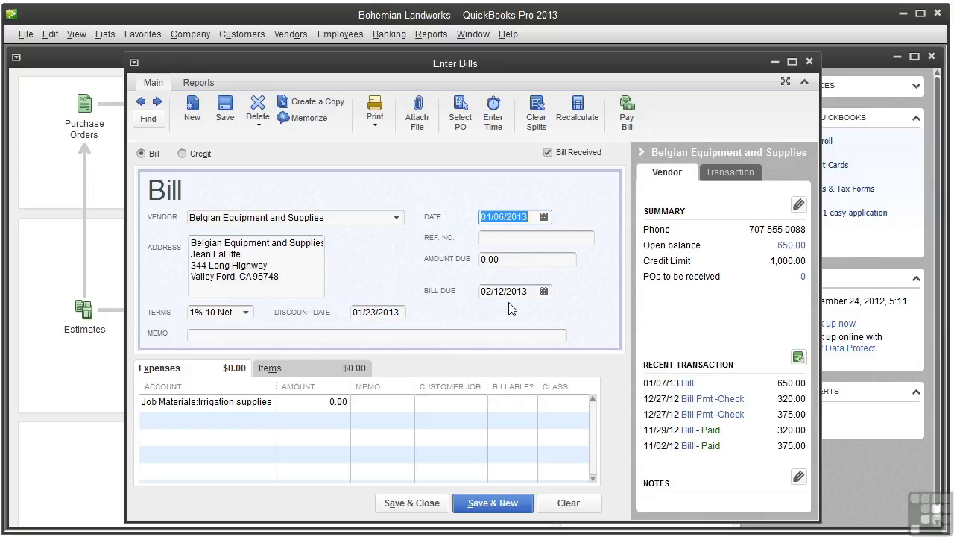
{"action": "left_click", "coordinate": [520, 239]}
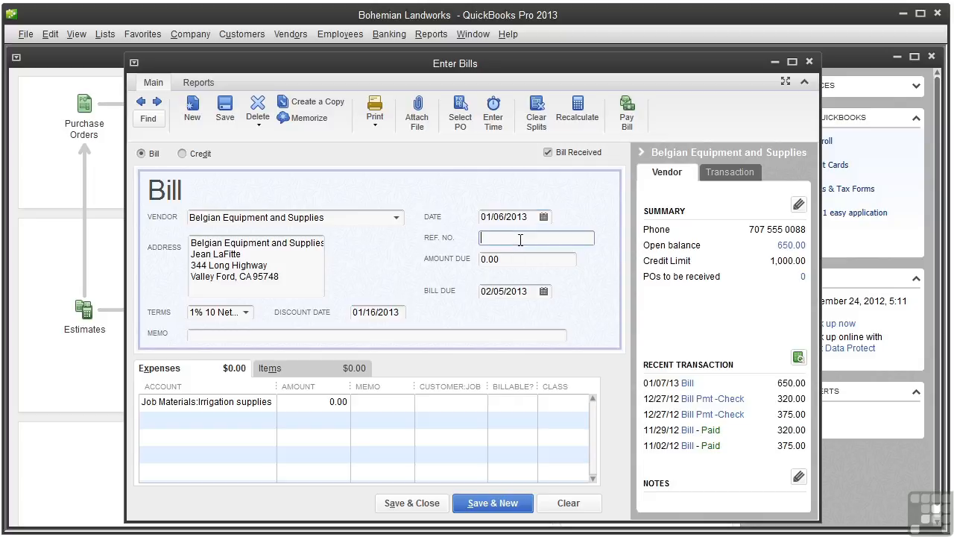
{"action": "type", "text": "10005"}
{"action": "left_click", "coordinate": [524, 261]}
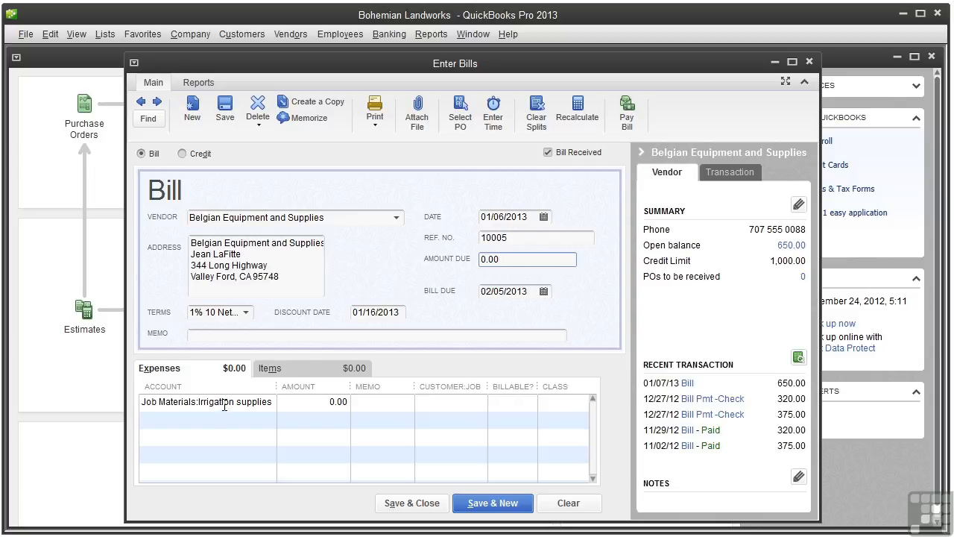
Change the Irrigation supplies expense line amount to 523.77
{"action": "left_click", "coordinate": [326, 402]}
{"action": "left_click_drag", "start_coordinate": [326, 402], "coordinate": [347, 402]}
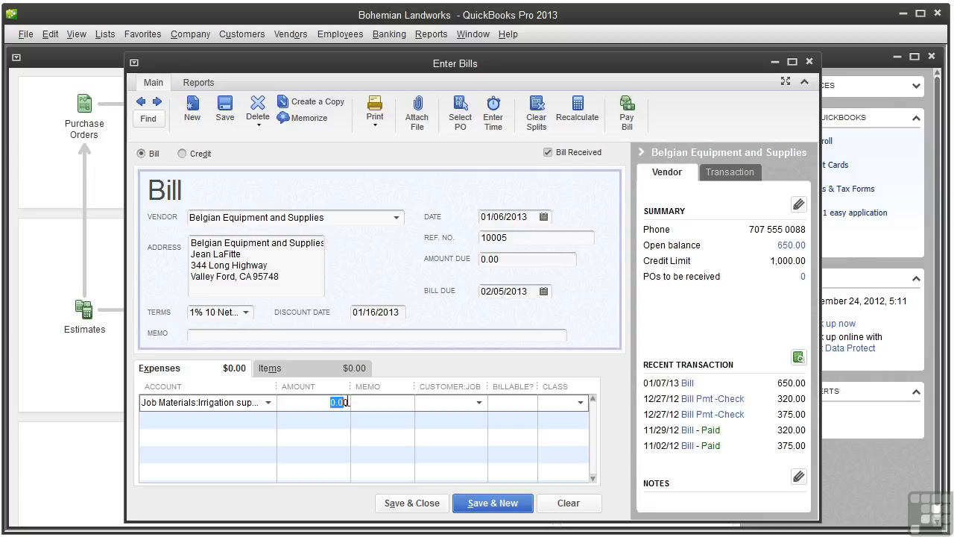
{"action": "type", "text": "523.77"}
Add a second expense line for Equipment Rental of 250.00
{"action": "left_click", "coordinate": [252, 420]}
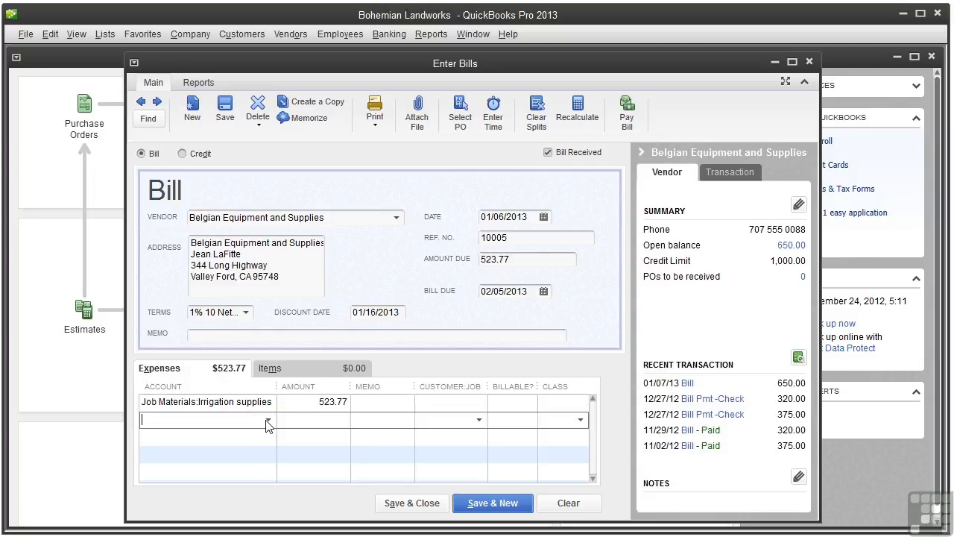
{"action": "left_click", "coordinate": [268, 419]}
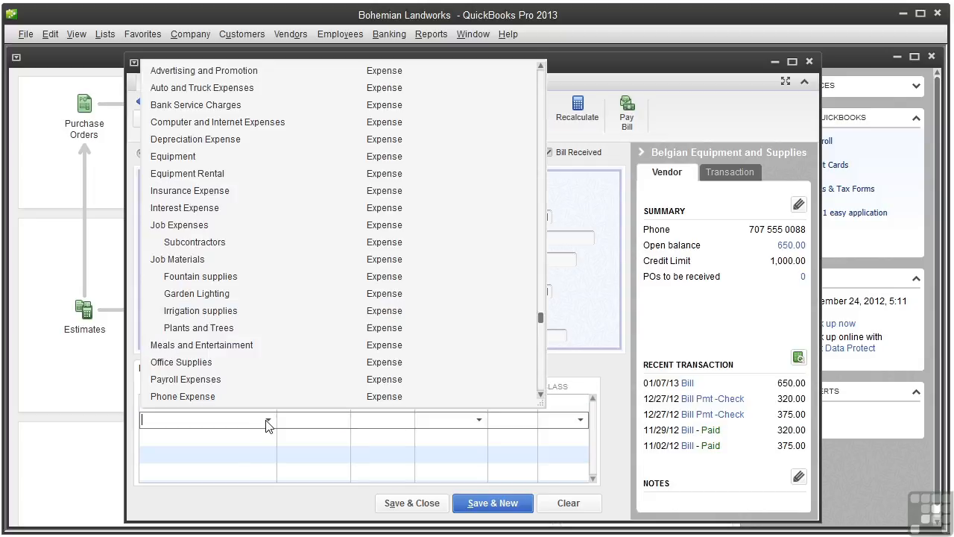
{"action": "left_click", "coordinate": [324, 174]}
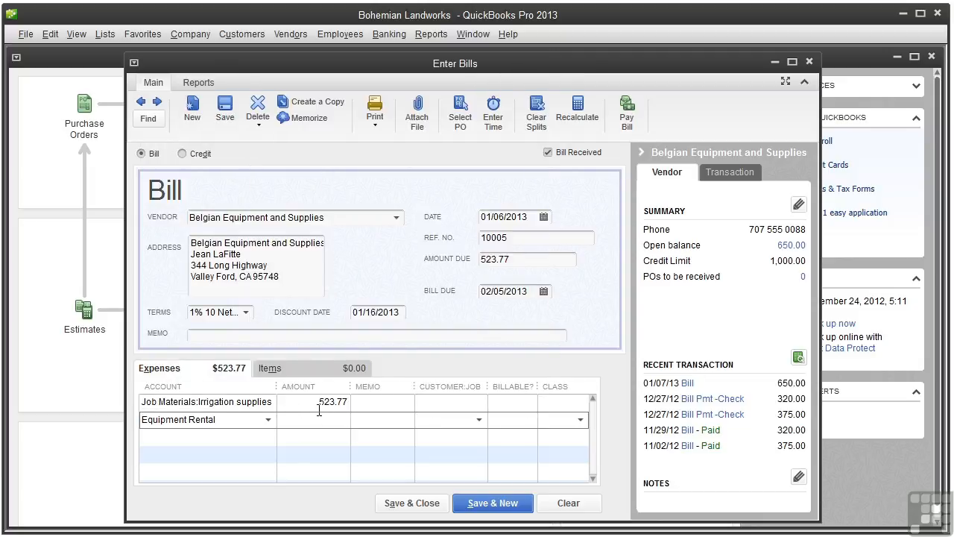
{"action": "type", "text": "250.00"}
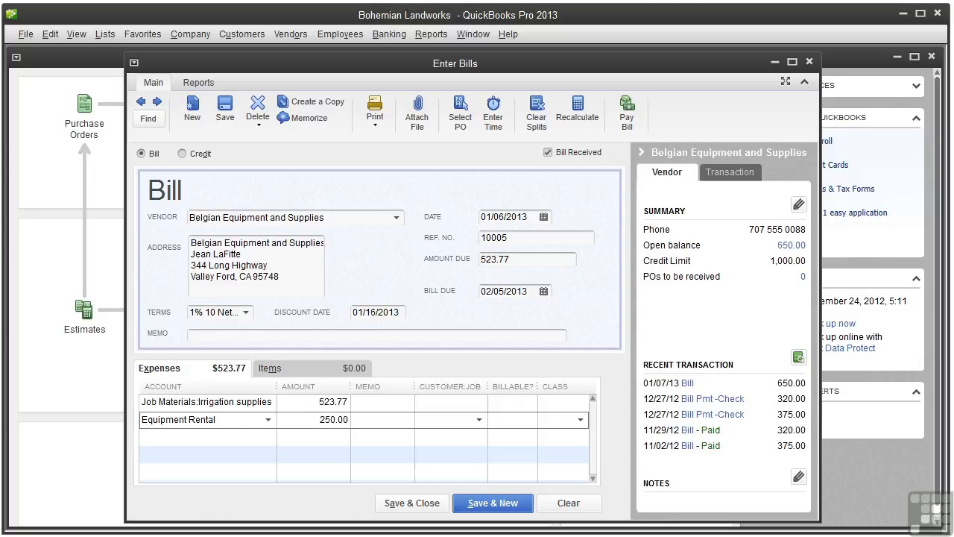
{"action": "key", "text": "Tab"}
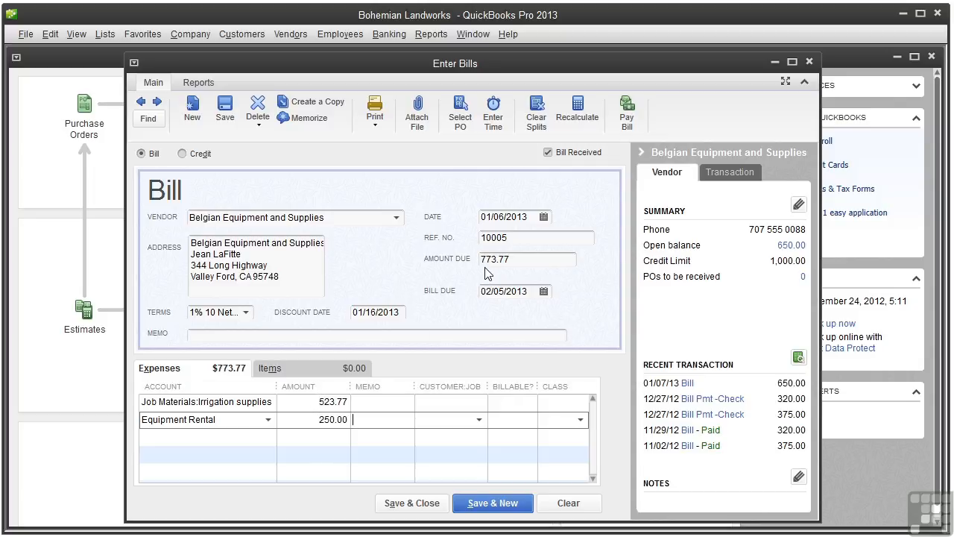
Leave Customer:Job blank and save and close the 773.77 bill
{"action": "left_click", "coordinate": [479, 420]}
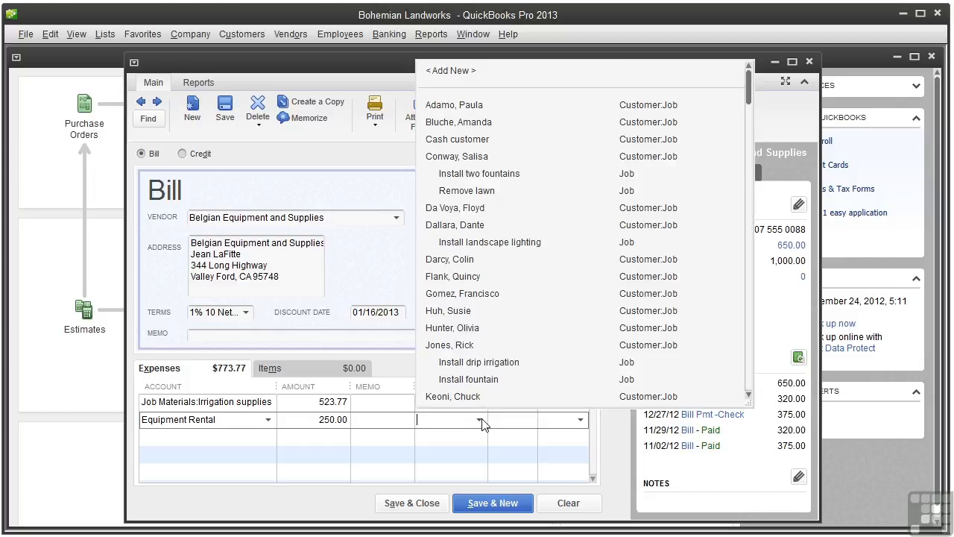
{"action": "left_click", "coordinate": [482, 420]}
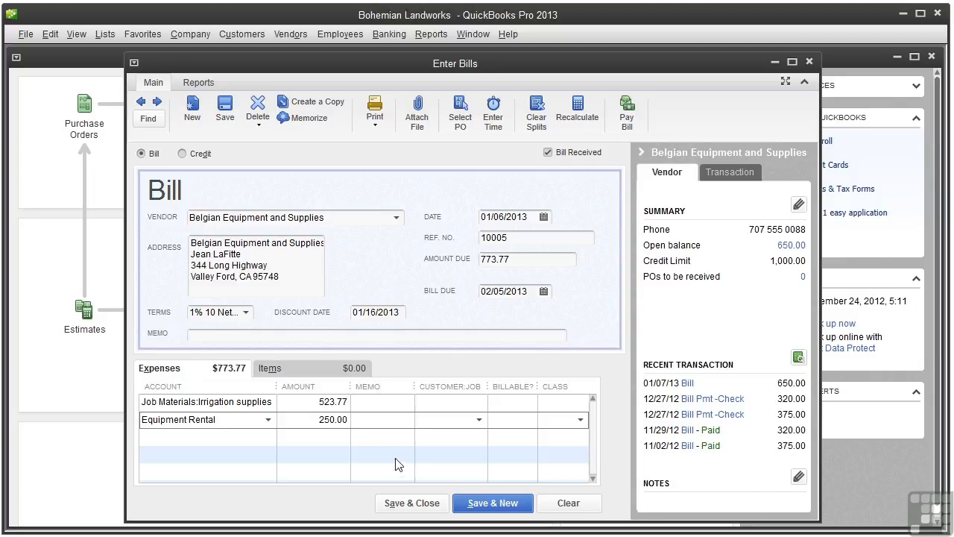
{"action": "left_click", "coordinate": [408, 504]}
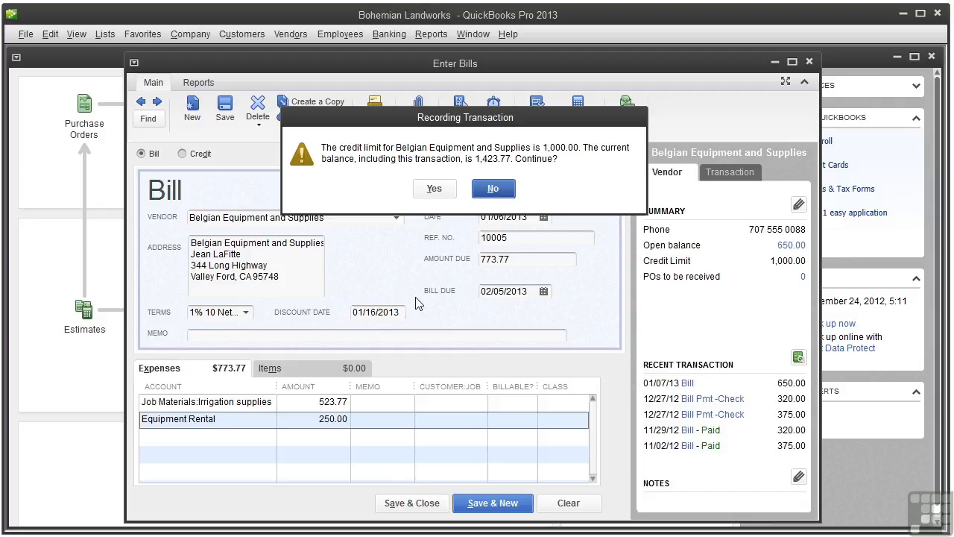
Confirm recording the bill despite exceeding the vendor's 1,000.00 credit limit
{"action": "left_click", "coordinate": [431, 189]}
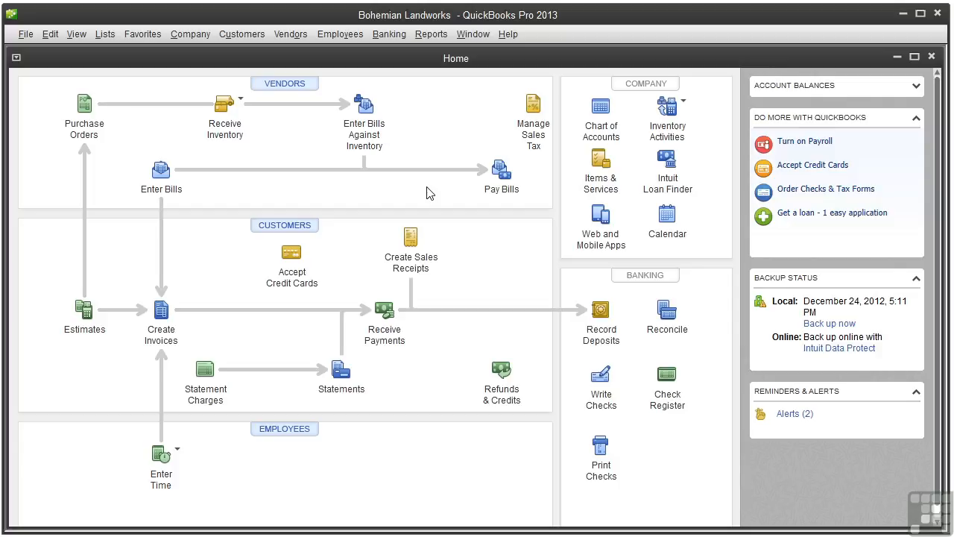
In the Vendor Center, list this month's bills and reopen bill 10005
{"action": "left_click", "coordinate": [300, 87]}
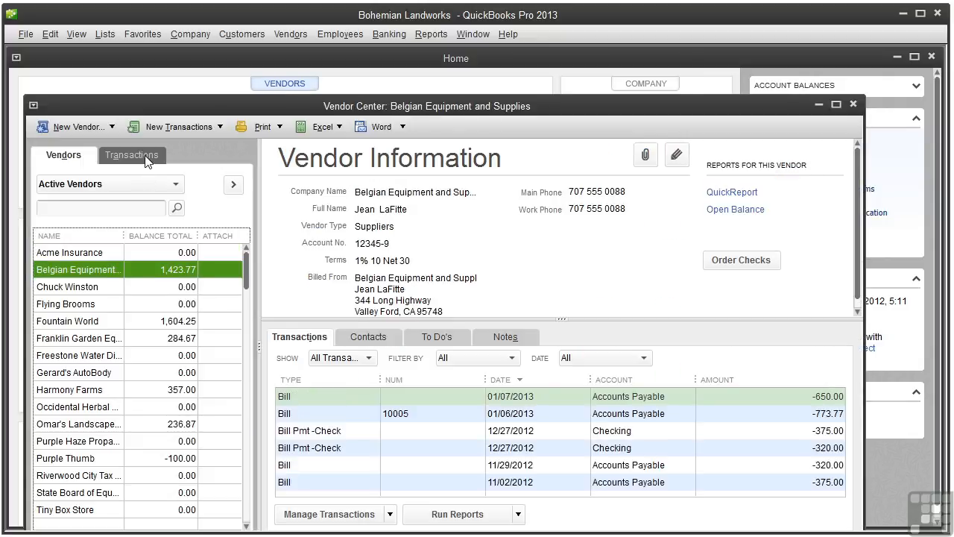
{"action": "left_click", "coordinate": [132, 155]}
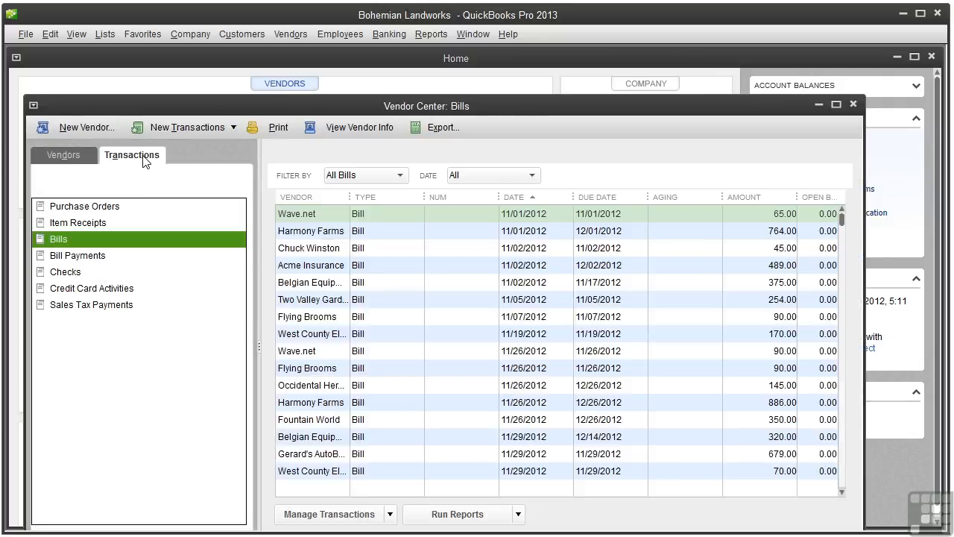
{"action": "left_click", "coordinate": [531, 175]}
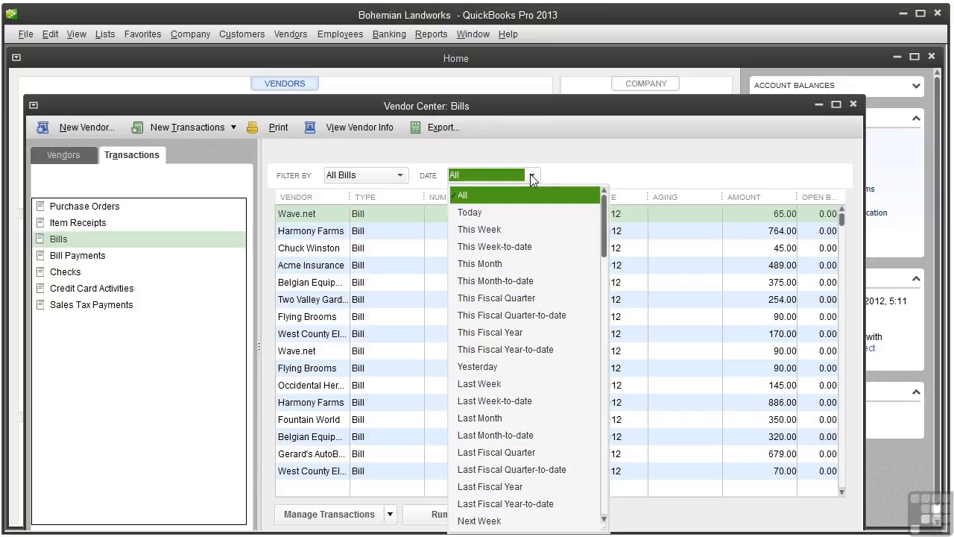
{"action": "left_click", "coordinate": [507, 267]}
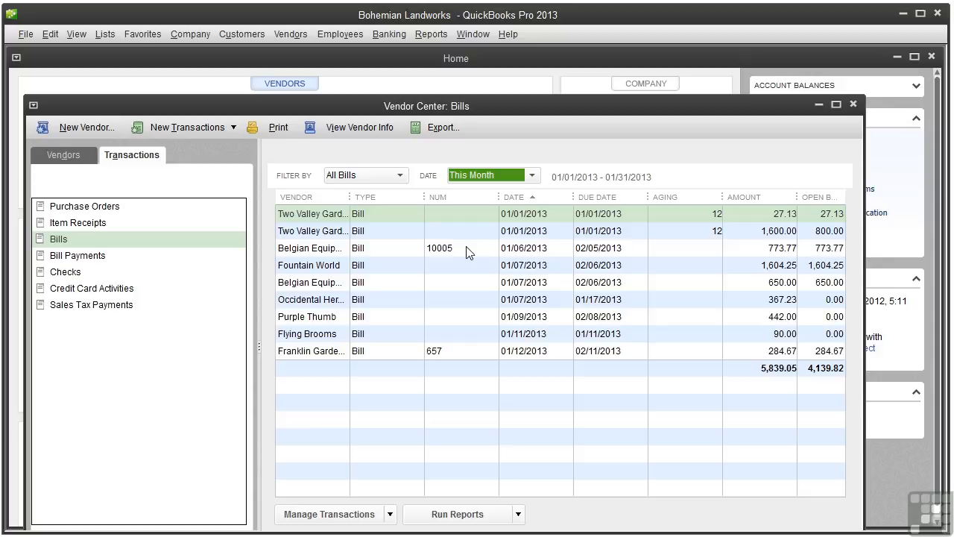
{"action": "double_click", "coordinate": [468, 254]}
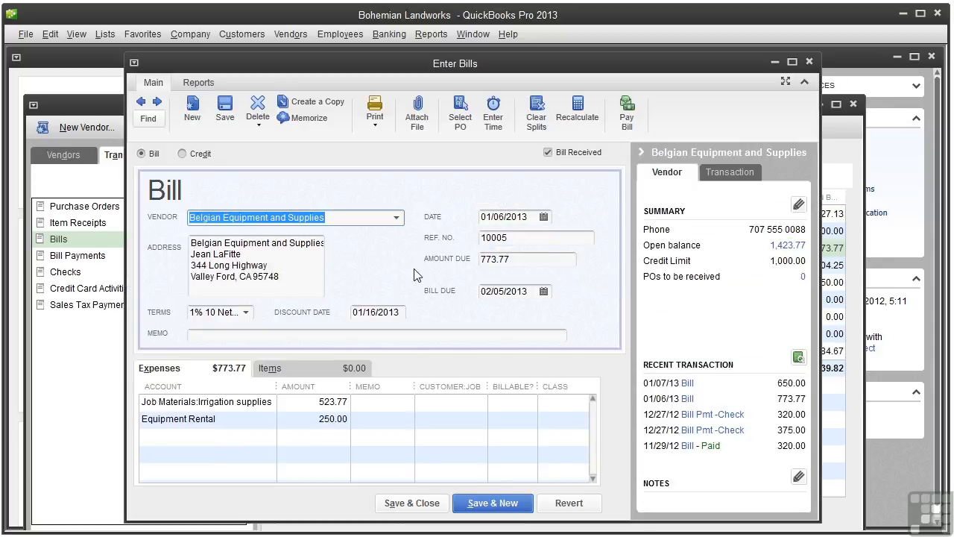
Pay bill 10005 by check for 766.03 after the 7.74 discount
{"action": "left_click", "coordinate": [630, 119]}
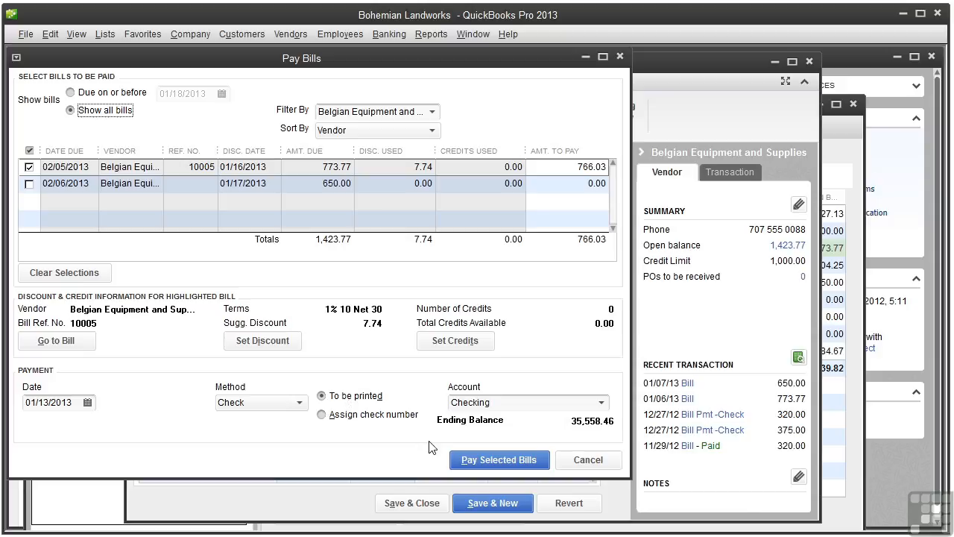
{"action": "left_click", "coordinate": [503, 463]}
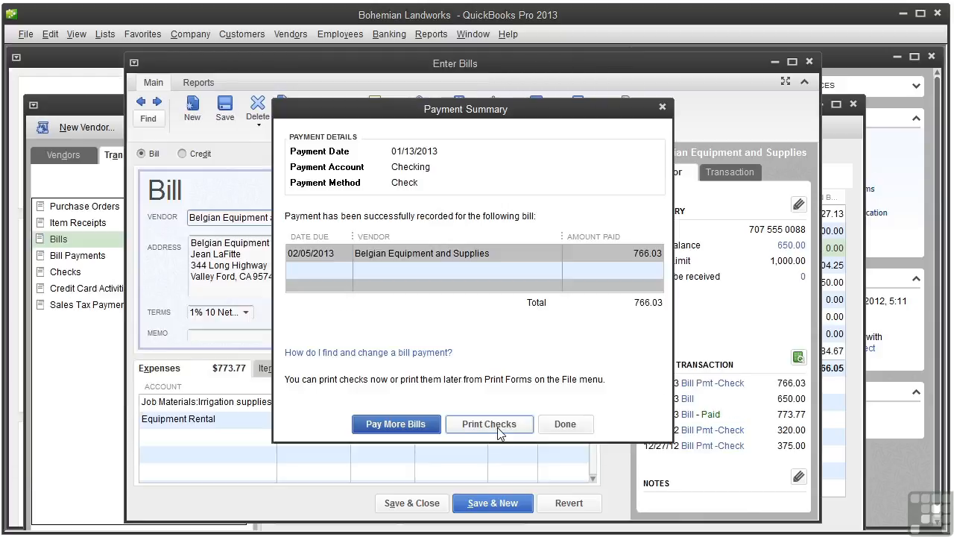
Close the Payment Summary, the Enter Bills window and the Vendor Center
{"action": "left_click", "coordinate": [566, 425]}
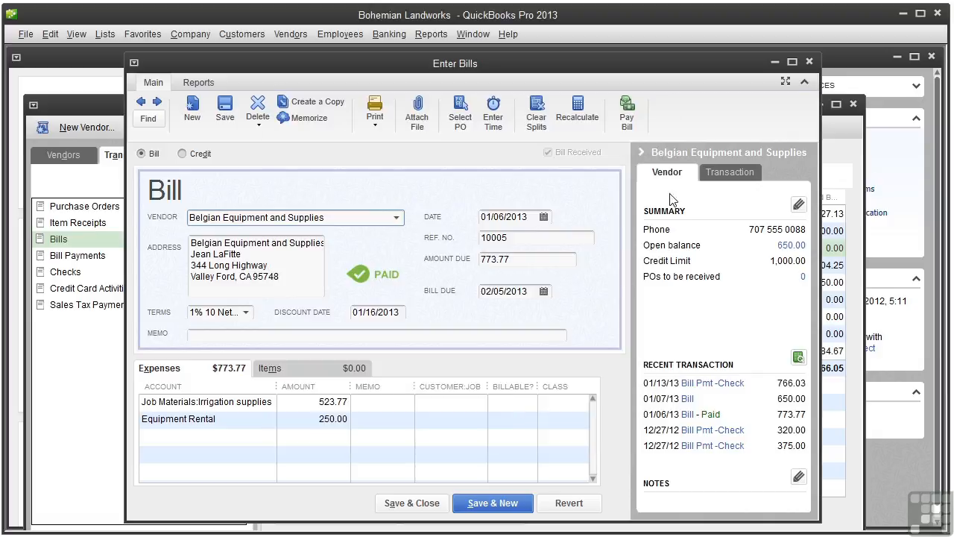
{"action": "left_click", "coordinate": [809, 62]}
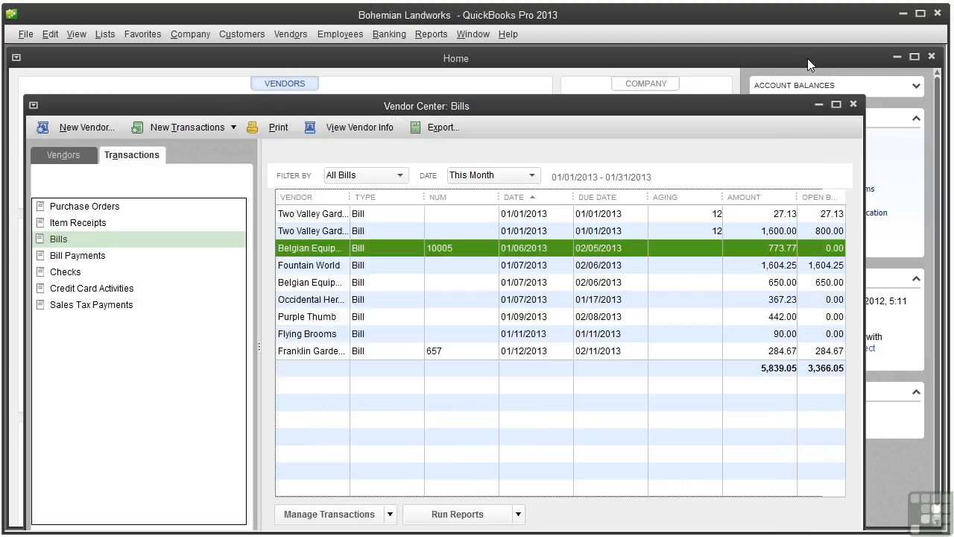
{"action": "left_click", "coordinate": [855, 105]}
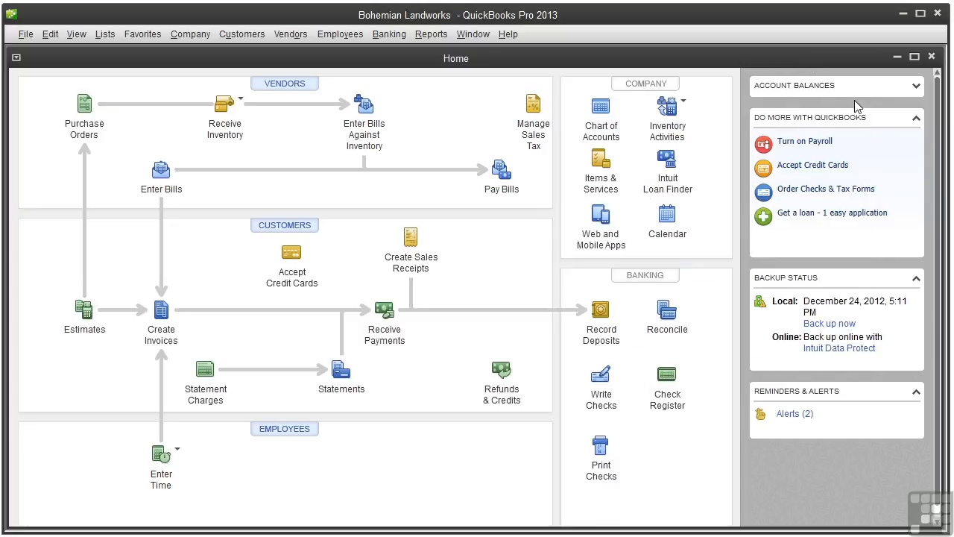